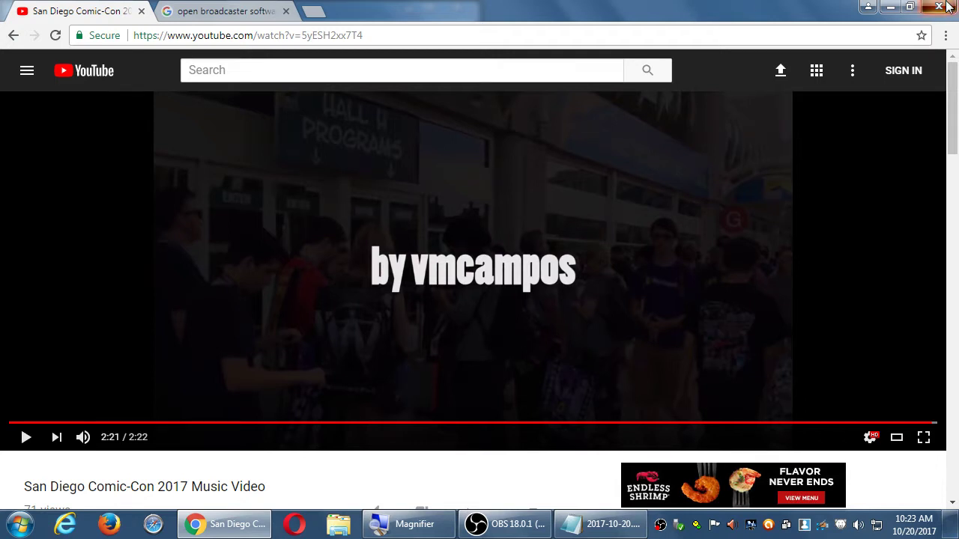
- Minimize the browser and the notes window, and move the video example folder off the system information text on the desktop
left_click(890, 6)
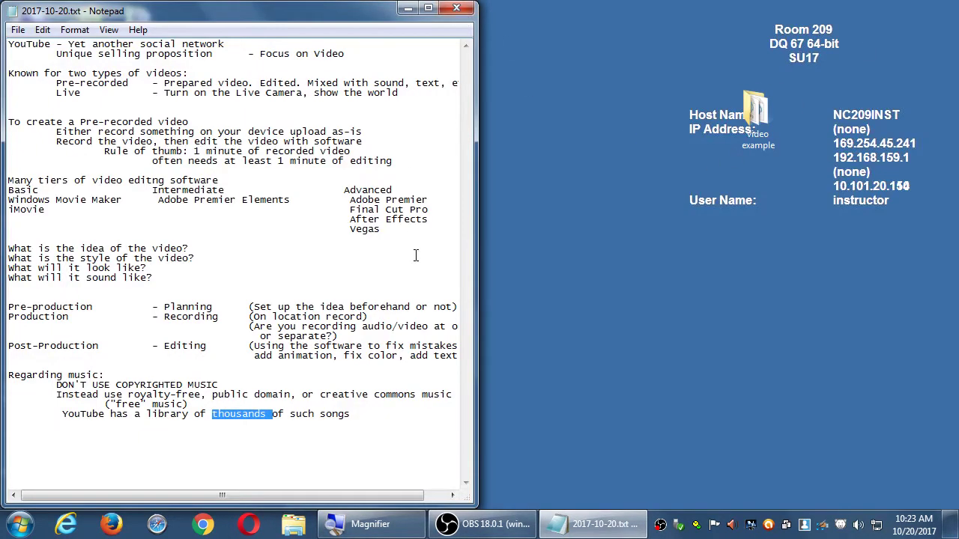
left_click(385, 450)
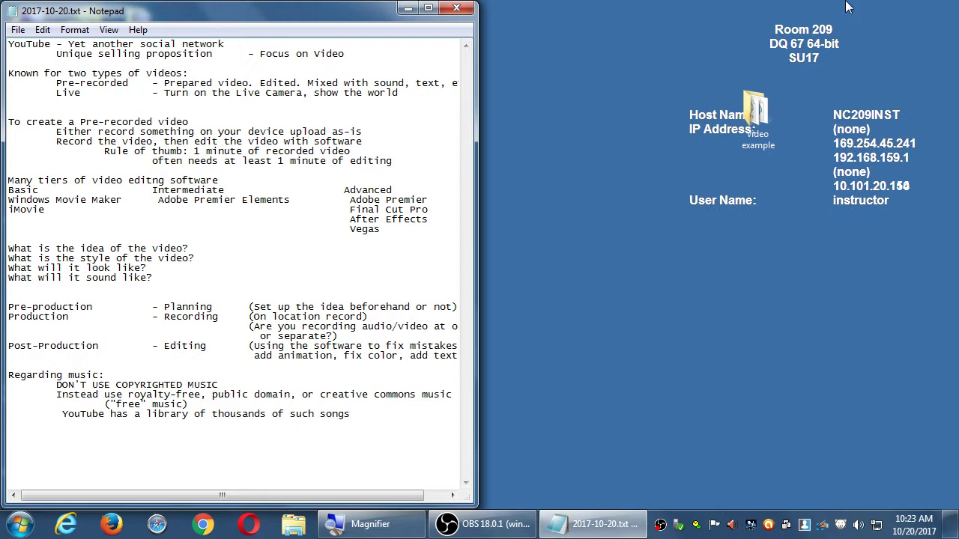
left_click(405, 8)
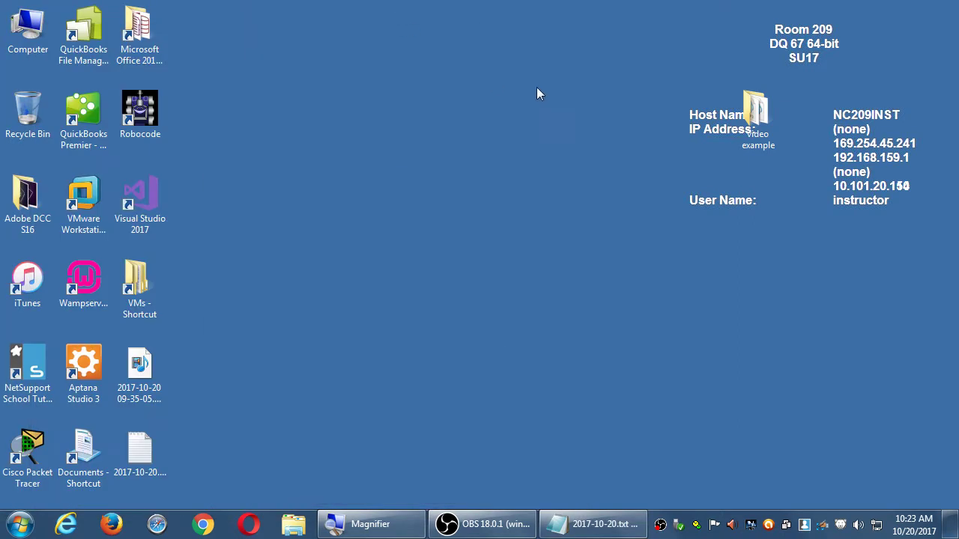
left_click_drag(743, 111, 652, 49)
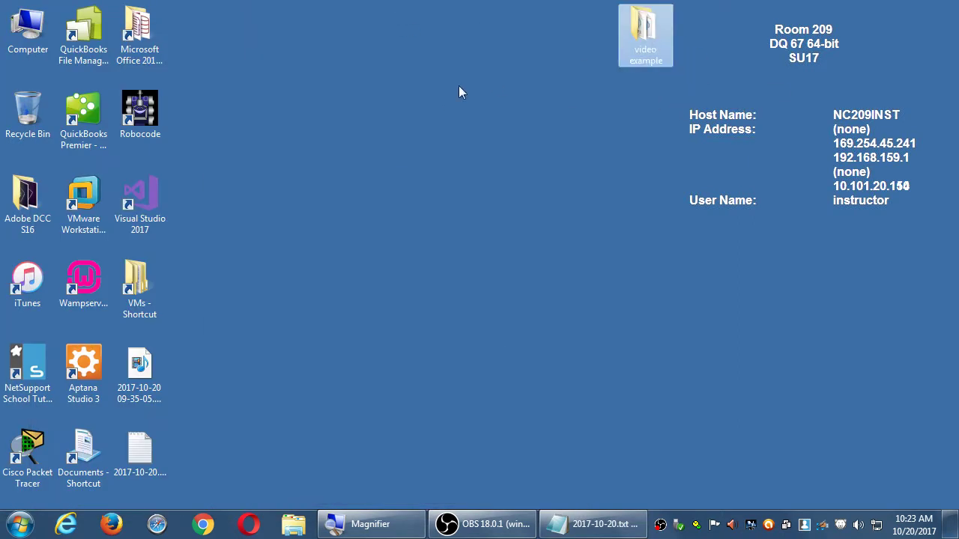
- Open the classroom data (Z:) network drive and go into its ClassroomData 2017 folder
double_click(27, 29)
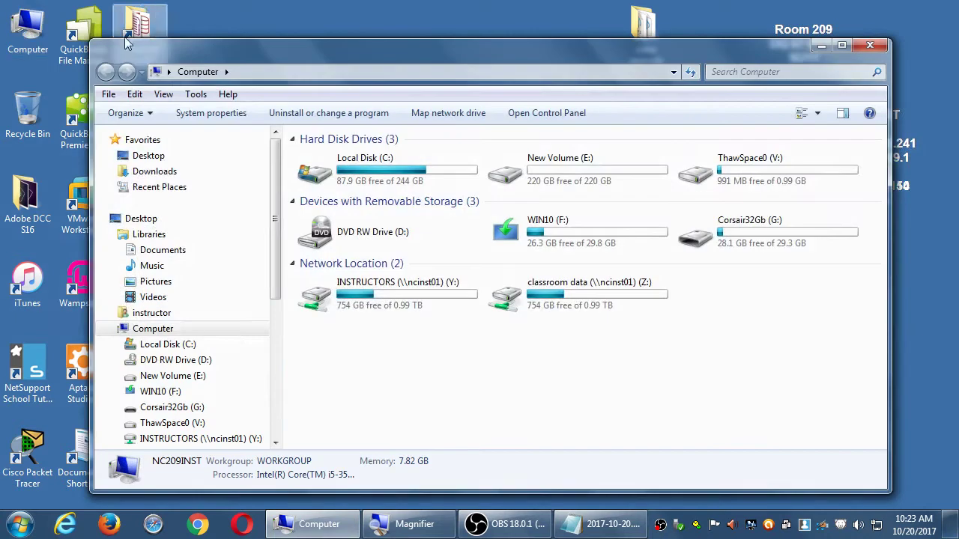
left_click_drag(186, 52, 218, 49)
left_click(619, 301)
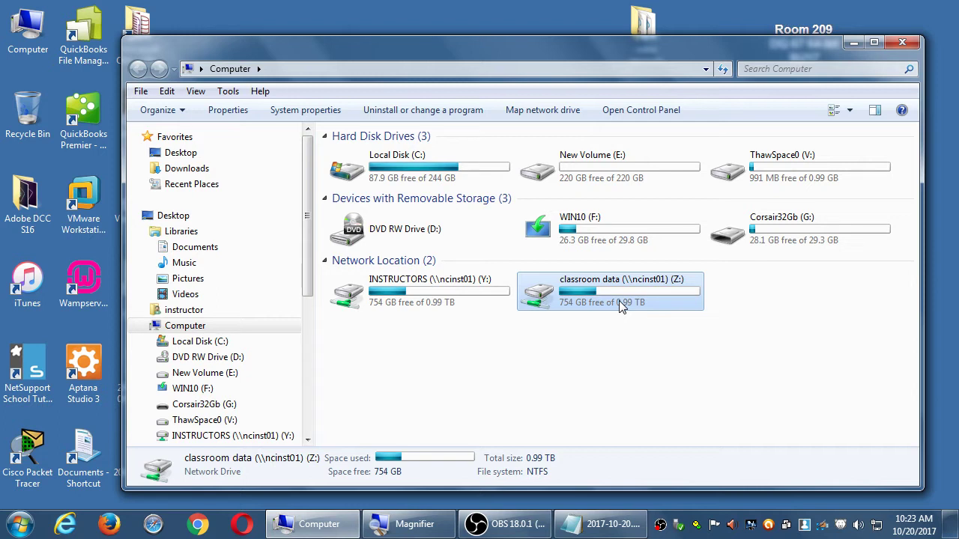
double_click(621, 307)
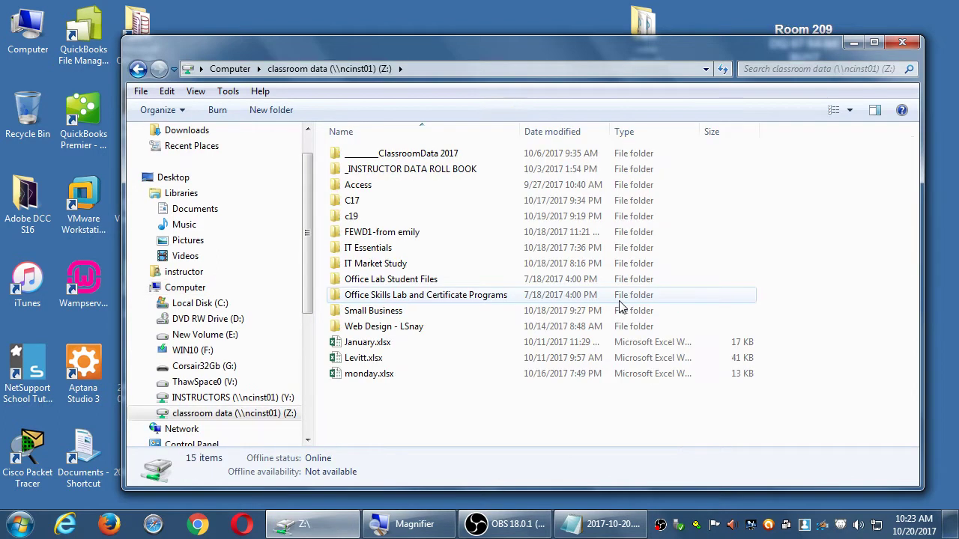
left_click(502, 159)
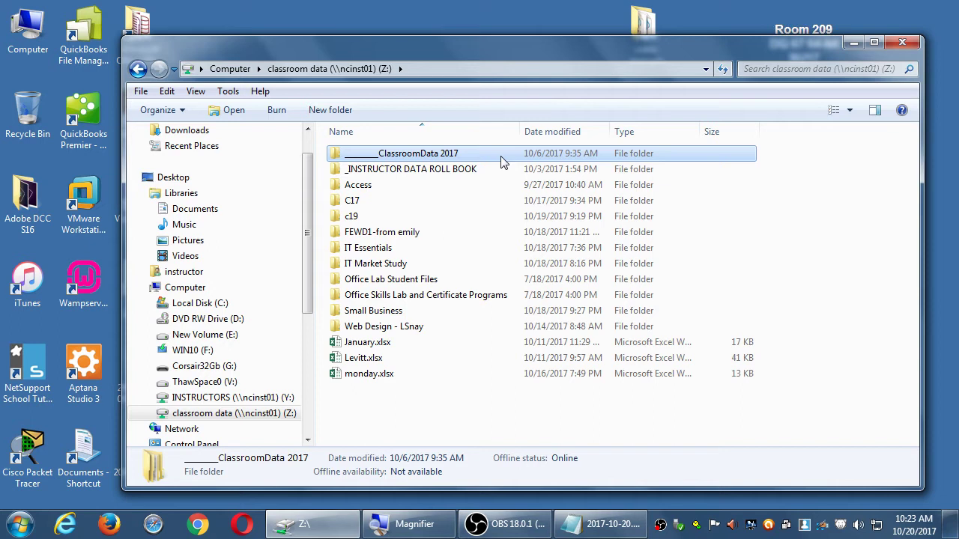
double_click(502, 157)
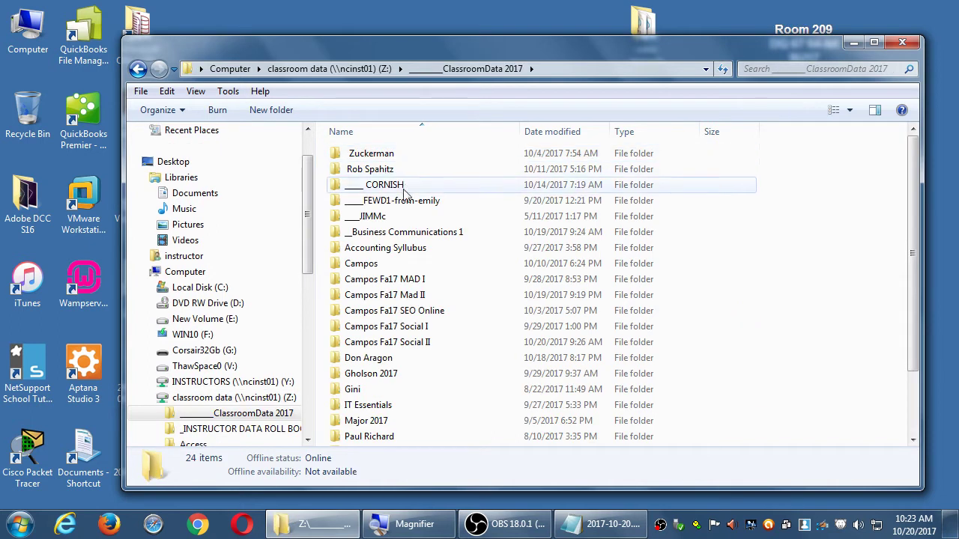
- Open the instructor's Fa17 Social II class folder, locate the shared video example folder in it, and close the window
left_click_drag(713, 36, 713, 9)
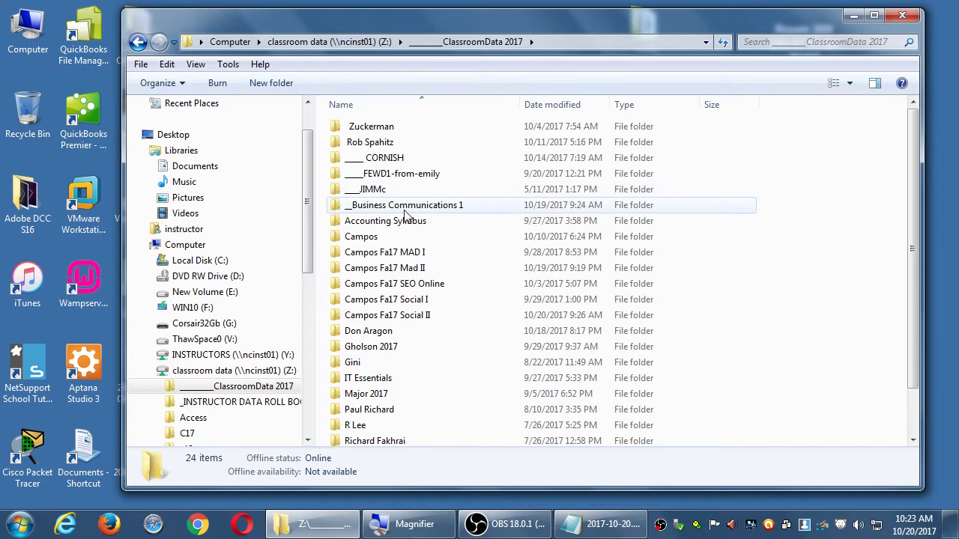
left_click(431, 253)
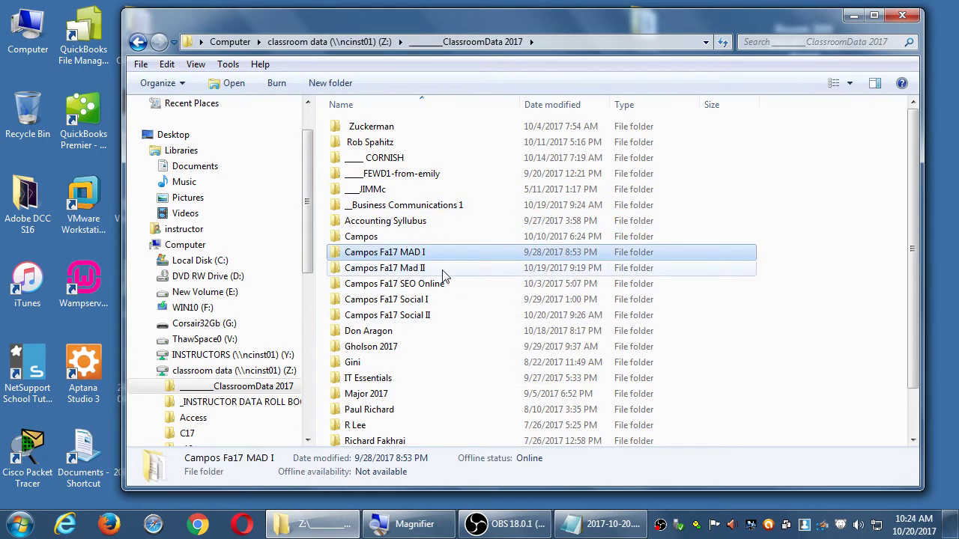
left_click(442, 270)
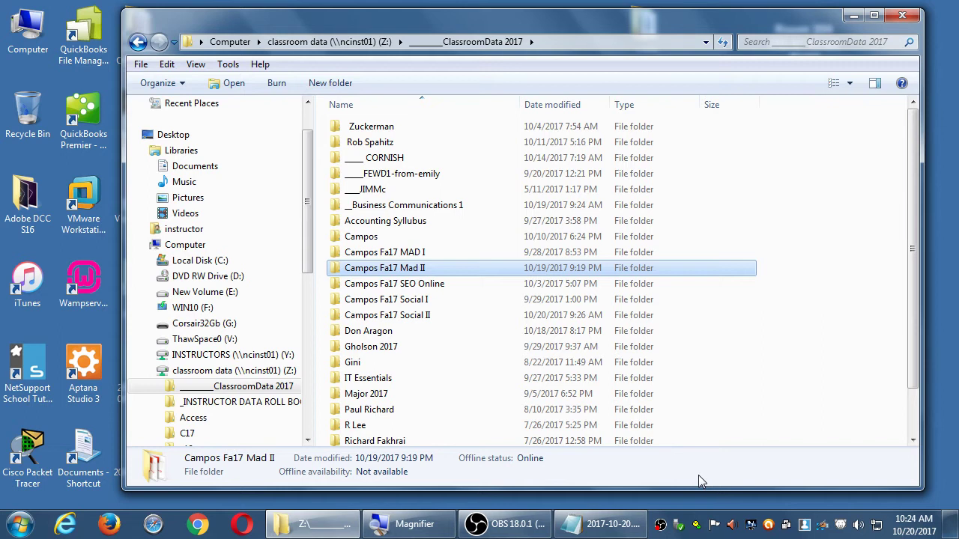
left_click(429, 253)
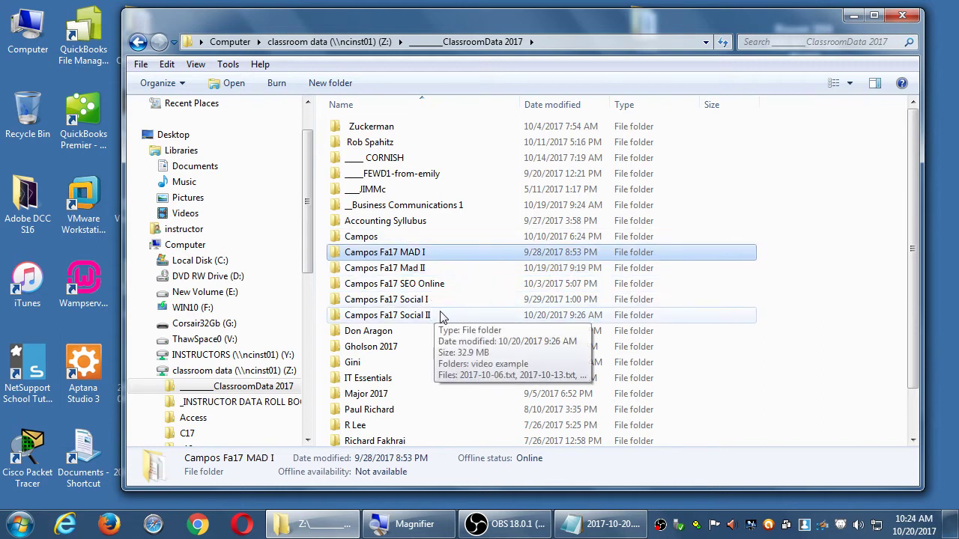
left_click(446, 315)
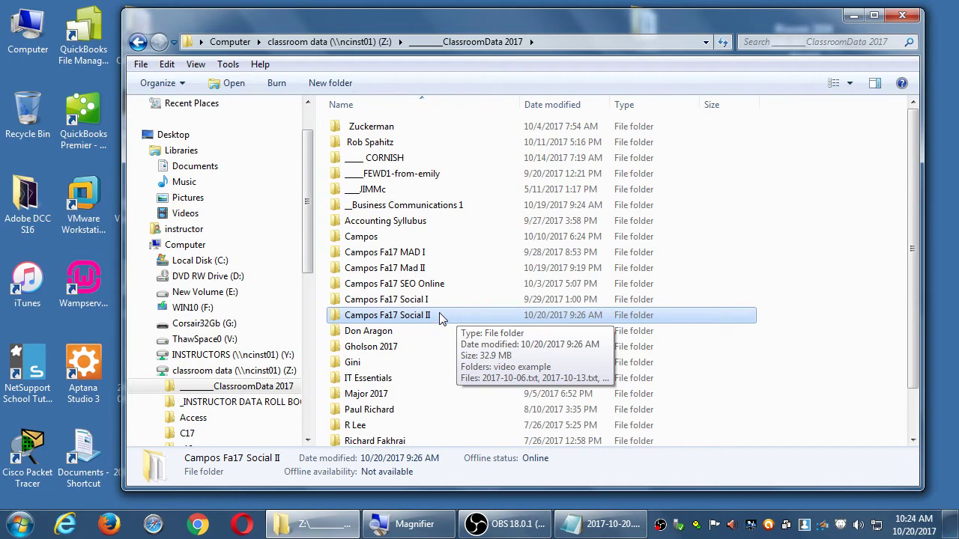
double_click(440, 318)
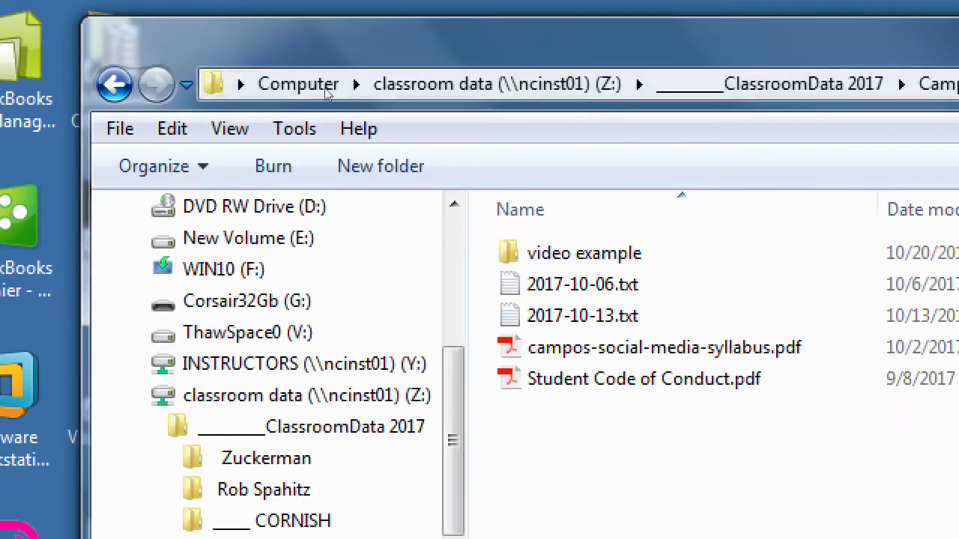
key("Down")
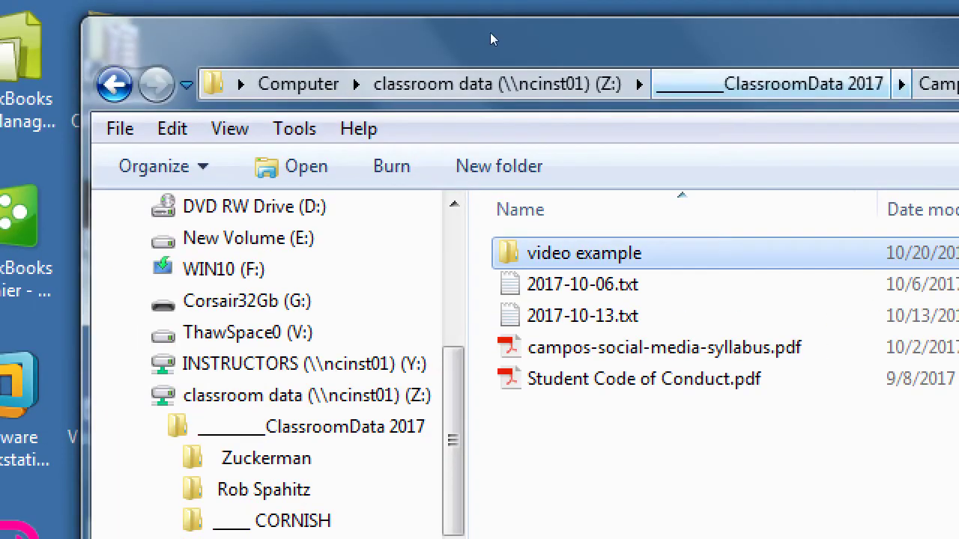
left_click_drag(357, 36, 320, 71)
key("Escape")
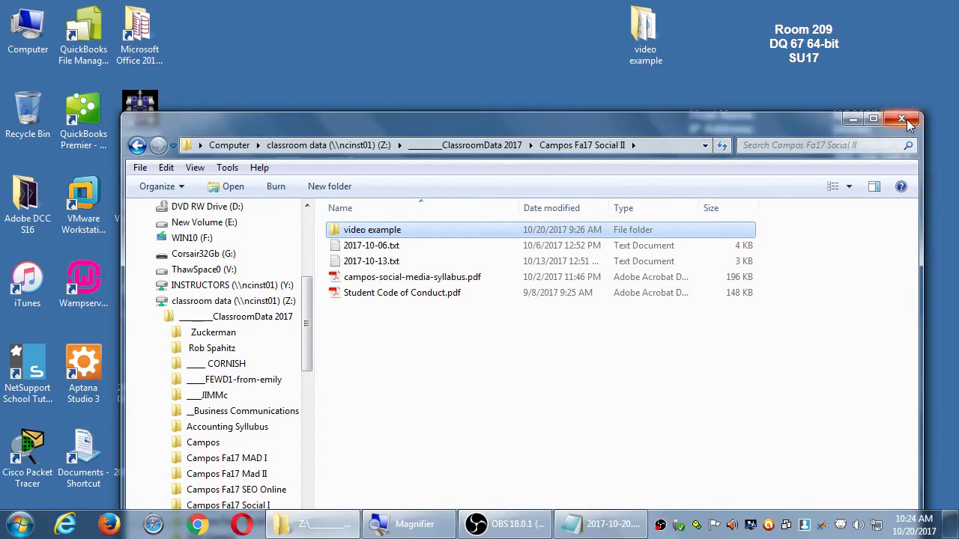
left_click(902, 119)
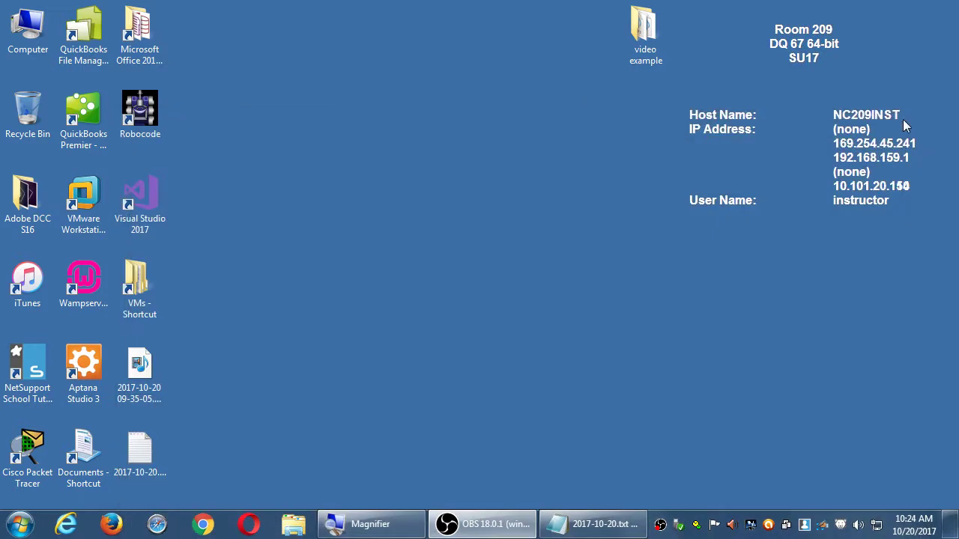
- Move the desktop's video example folder closer to the shortcut columns and view its contents with the Name column widened to fit
left_click_drag(645, 34, 307, 105)
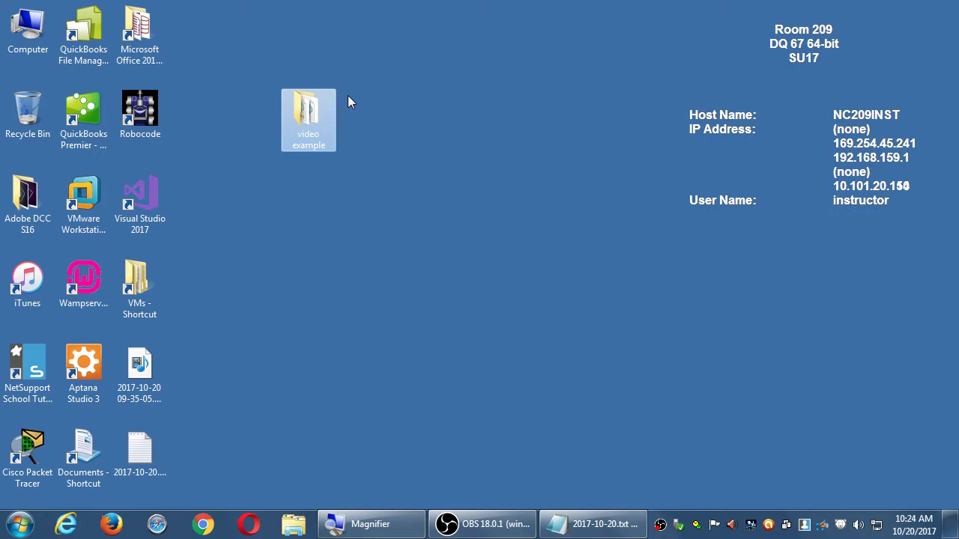
key("Return")
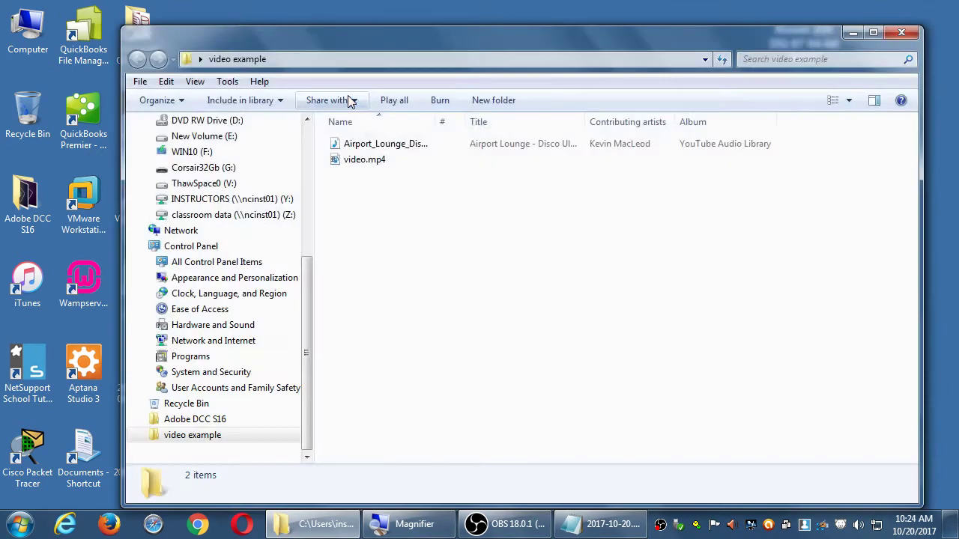
double_click(437, 121)
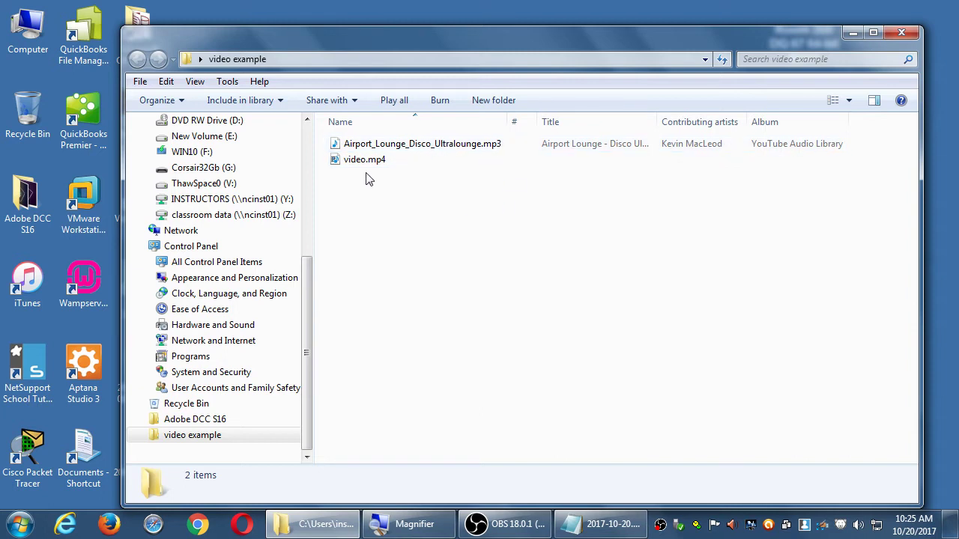
left_click(902, 33)
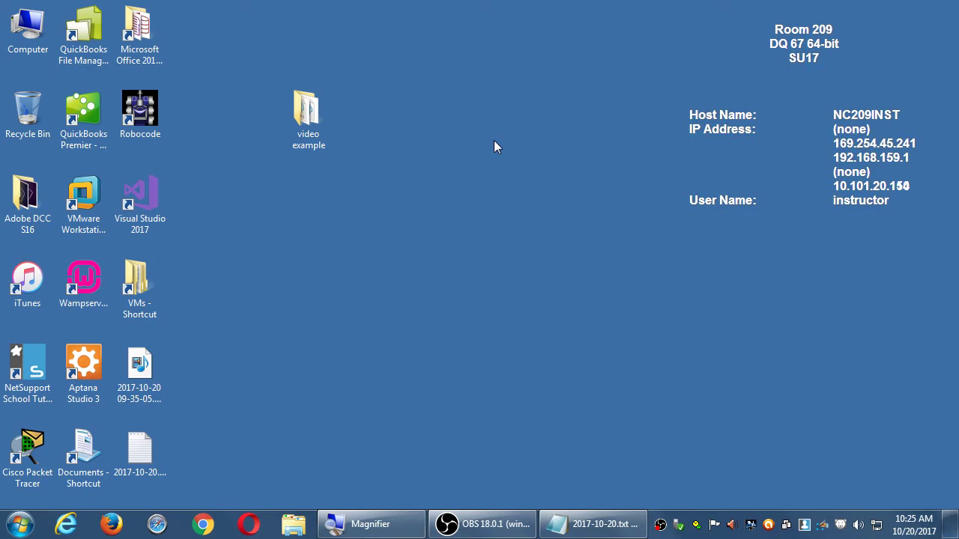
left_click_drag(304, 114, 307, 54)
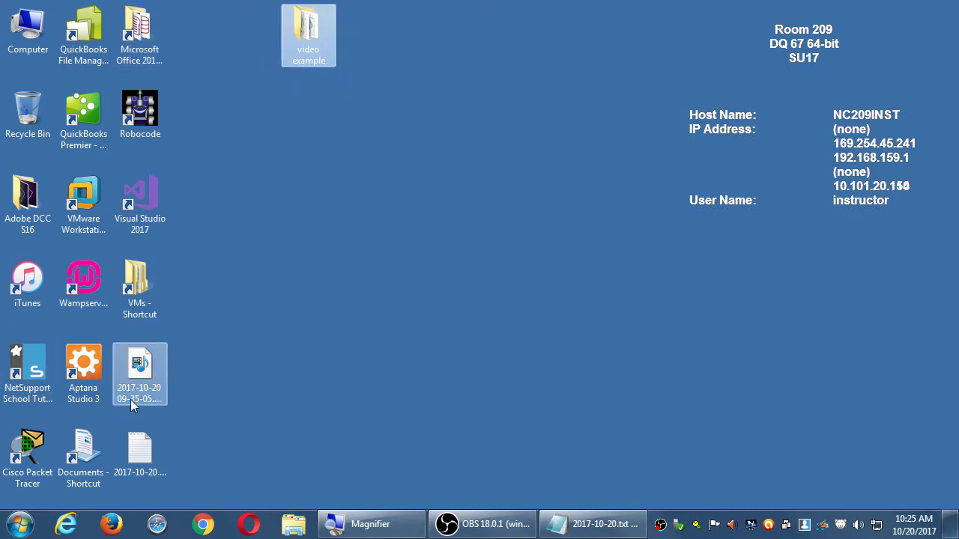
- Search the installed programs for "mov" and launch Movie Maker
left_click(22, 525)
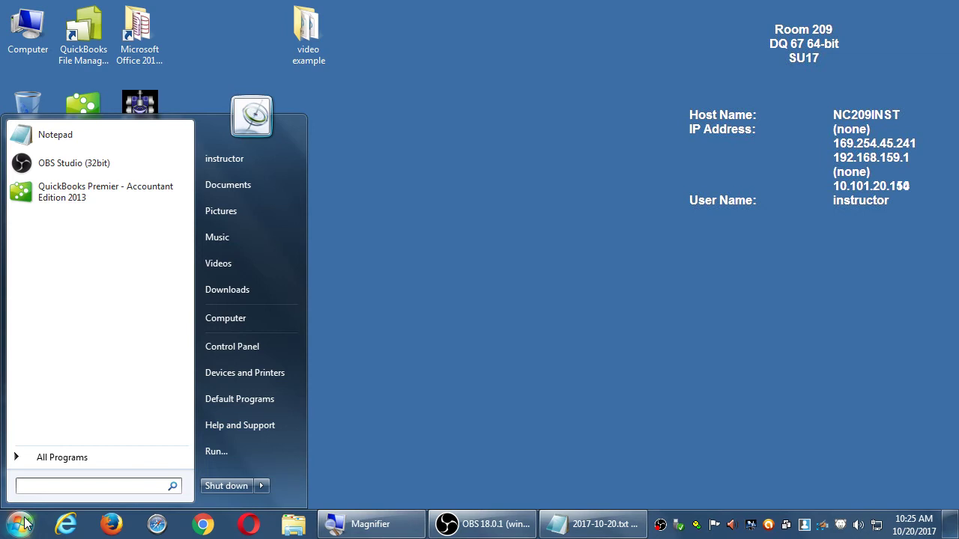
type("mov")
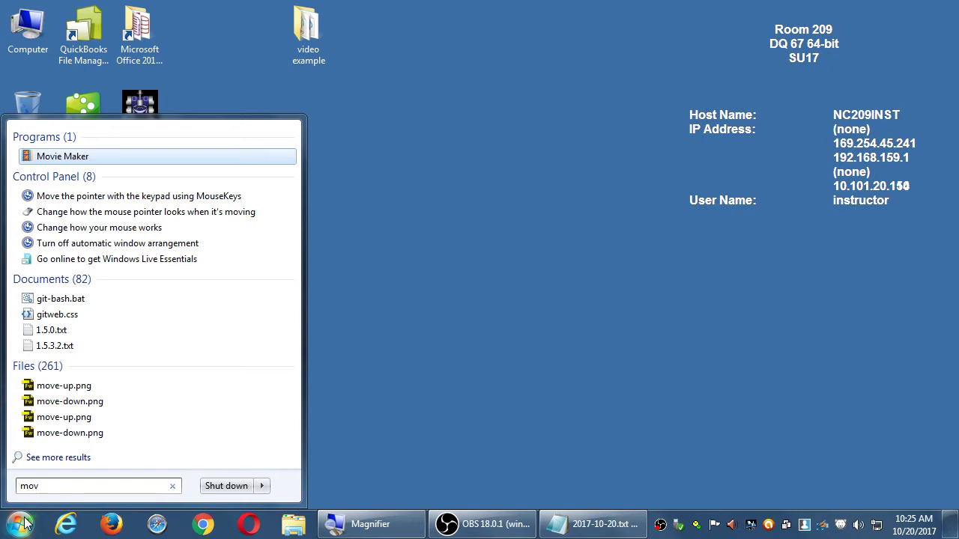
left_click(22, 524)
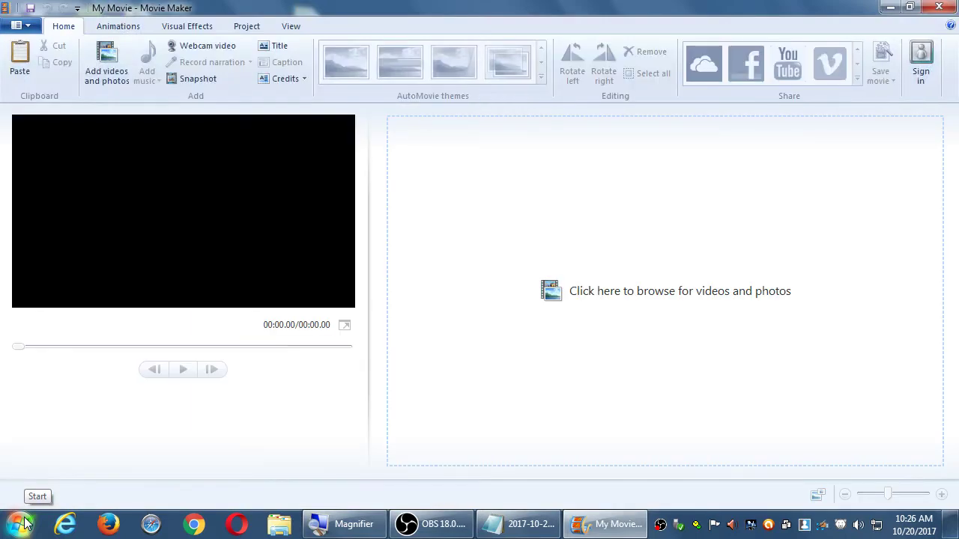
left_click(22, 524)
type("mov")
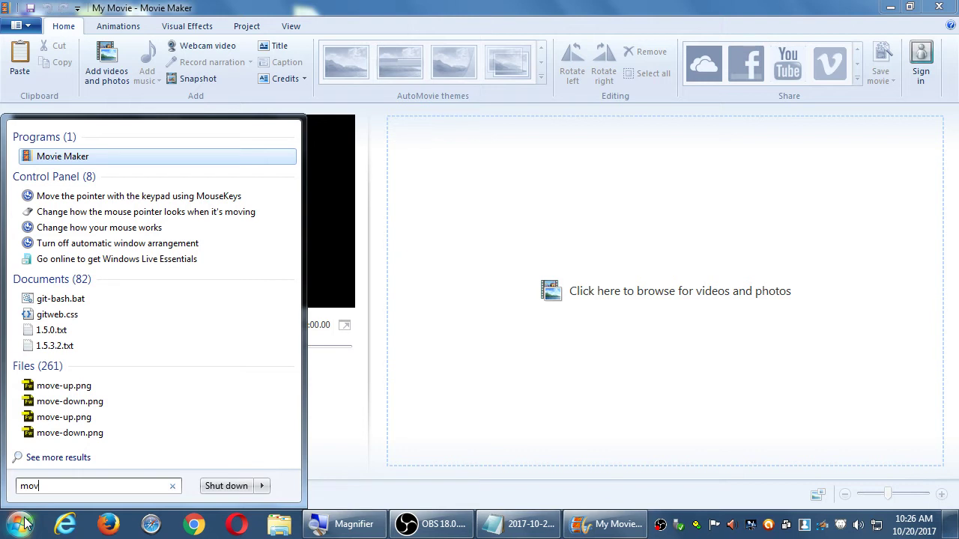
left_click(526, 6)
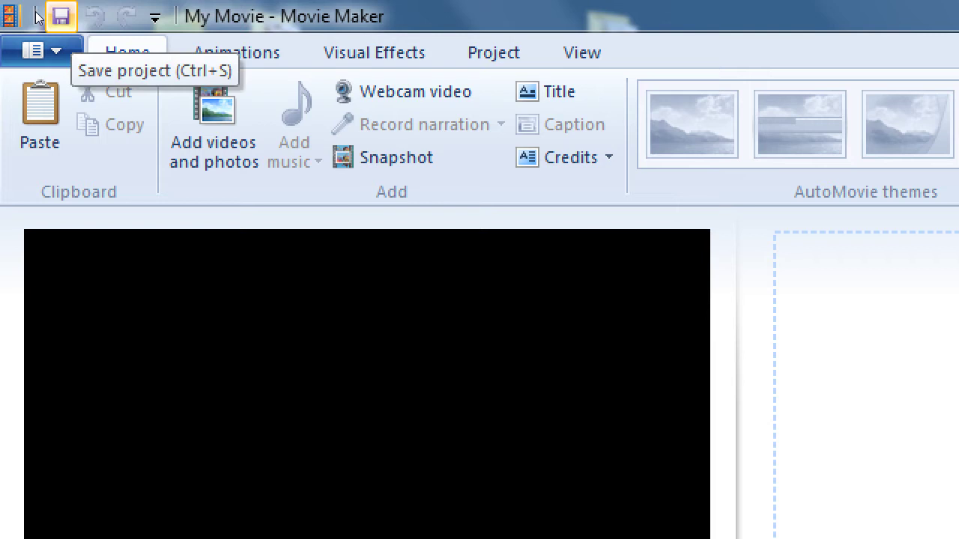
- Start saving the new movie project and choose the video example folder as its location
left_click(59, 15)
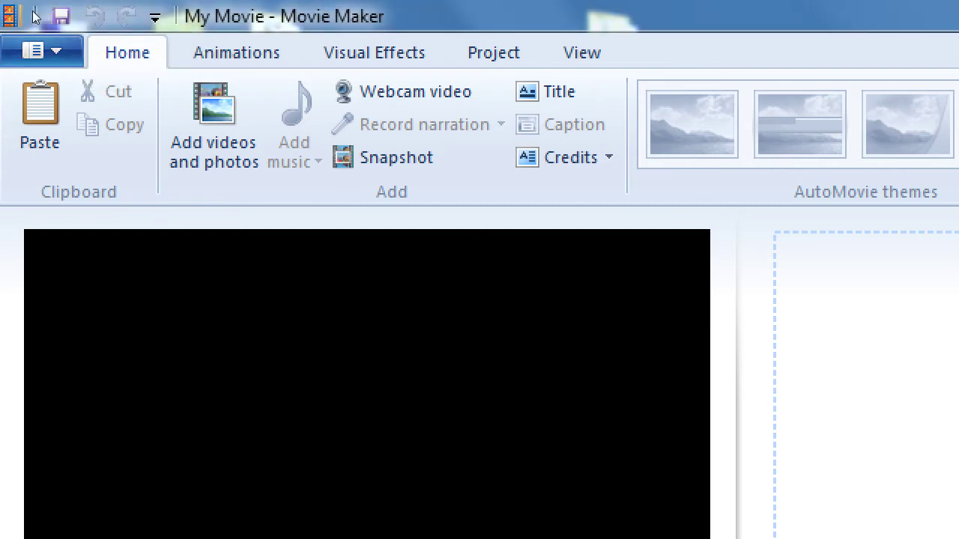
left_click(61, 16)
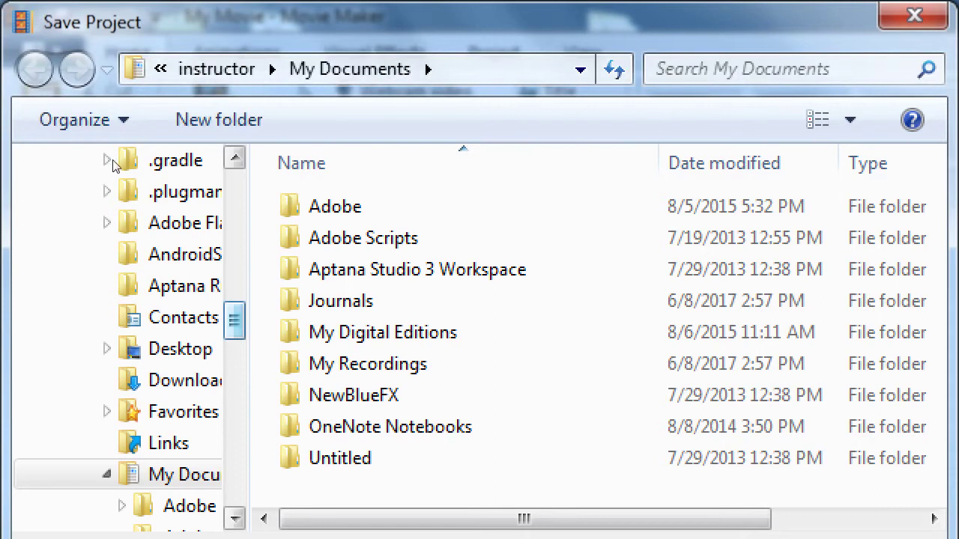
scroll(116, 224, "down", 5)
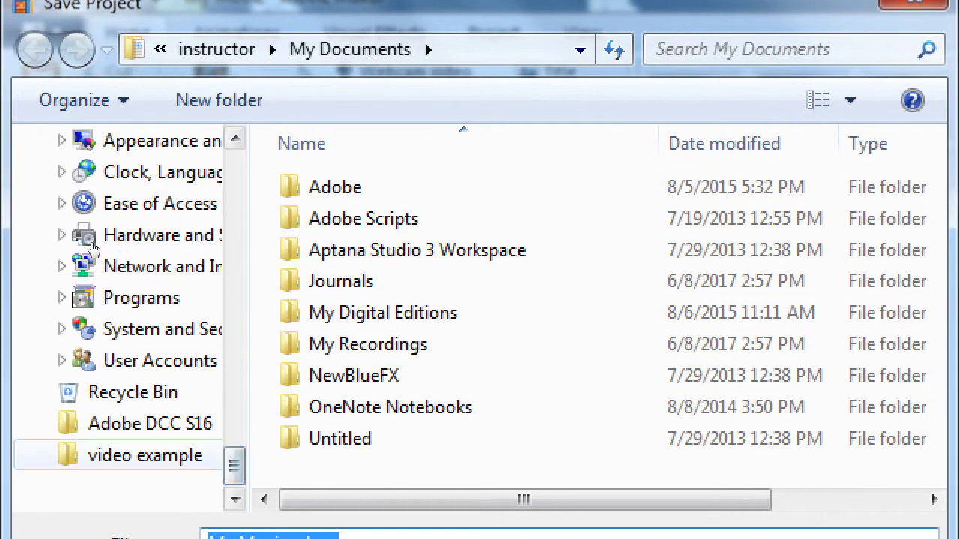
left_click(112, 455)
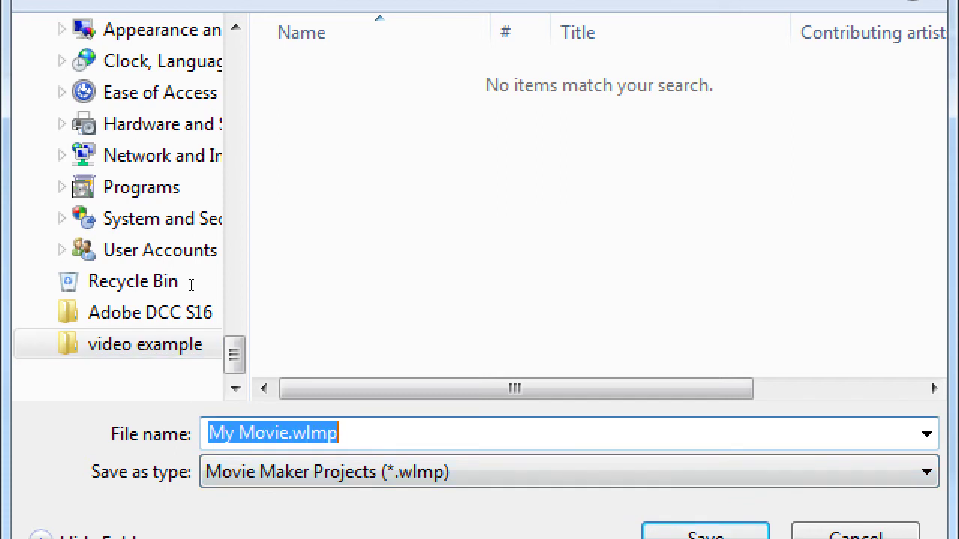
key("Right")
key("Left")
key("Left")
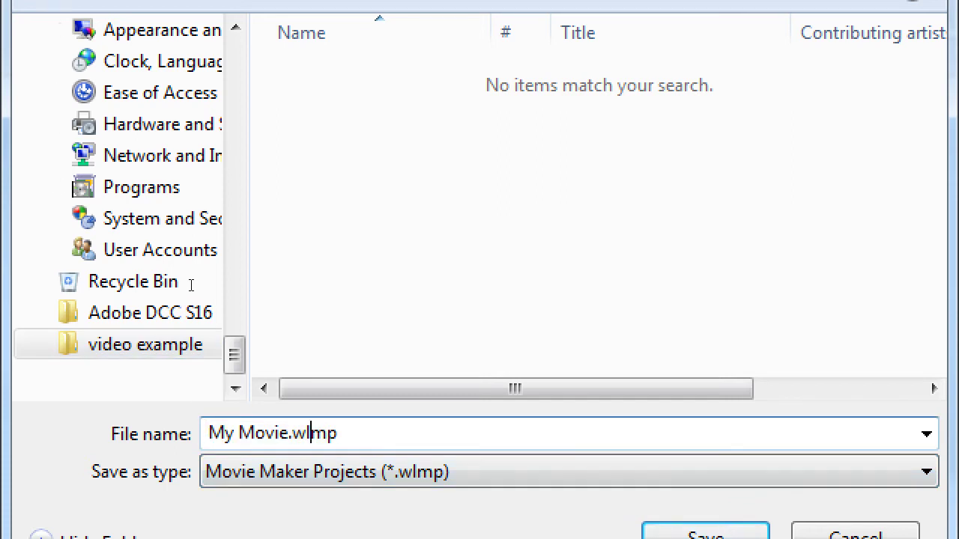
key("Left")
key("Left")
key("Left")
key("BackSpace")
key("BackSpace")
key("BackSpace")
key("BackSpace")
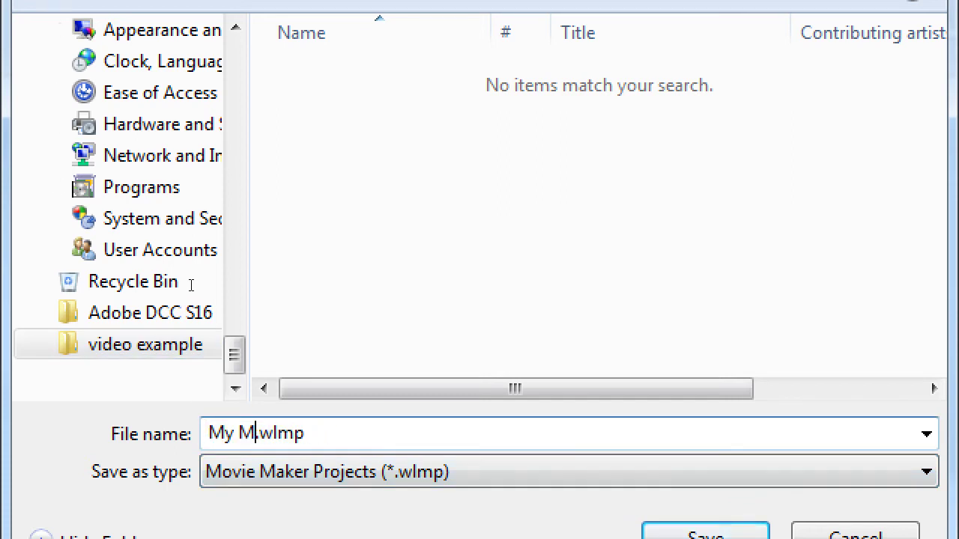
key("BackSpace")
type("Video Projec")
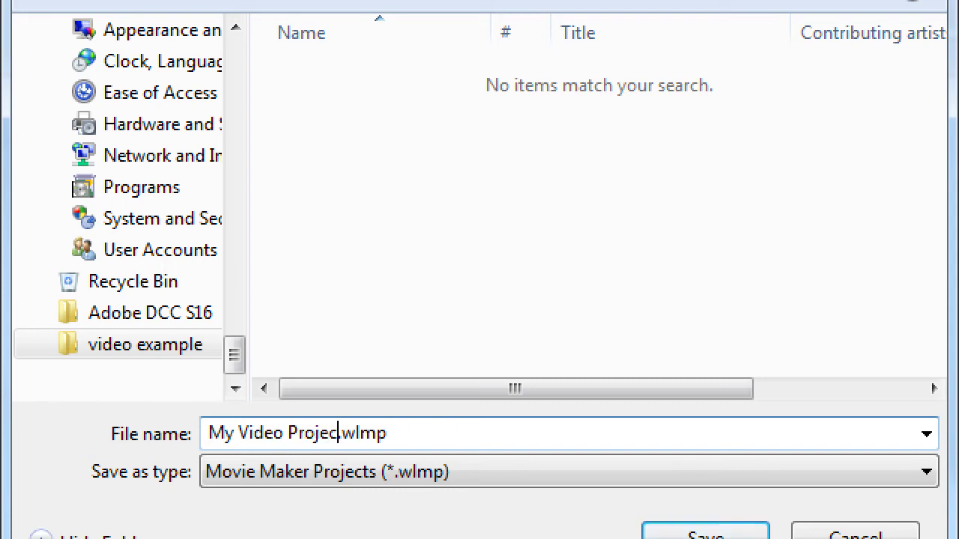
type("t")
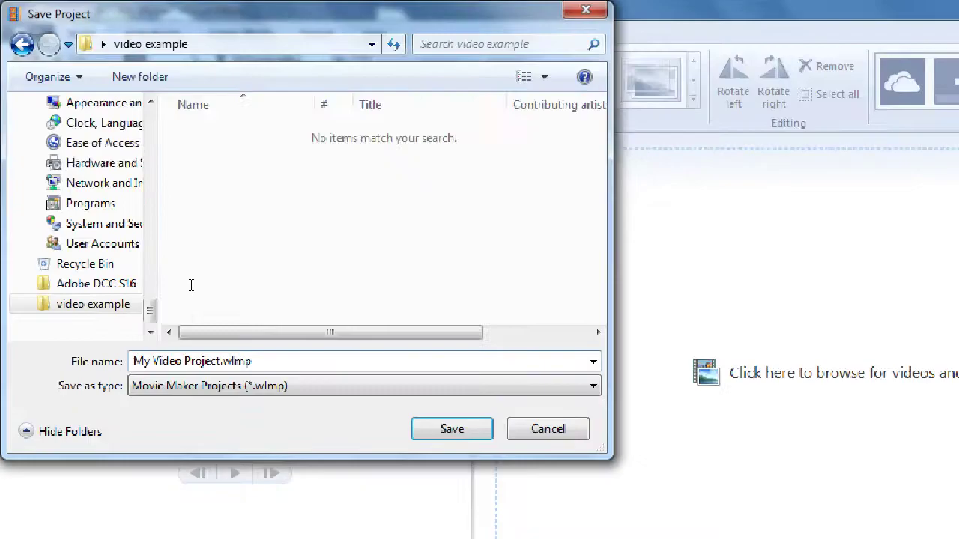
left_click(452, 428)
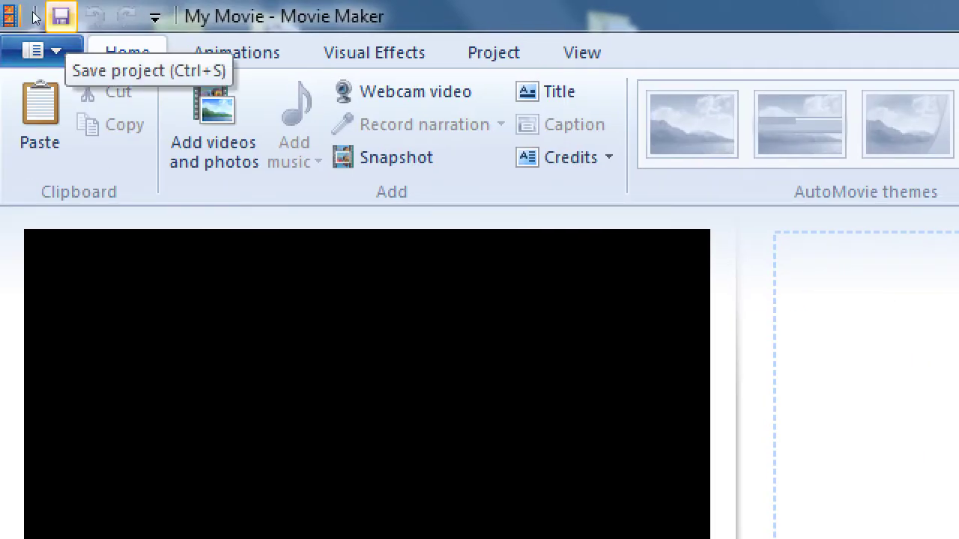
- Start saving the unsaved movie project again and select the video example folder as its location
left_click(60, 17)
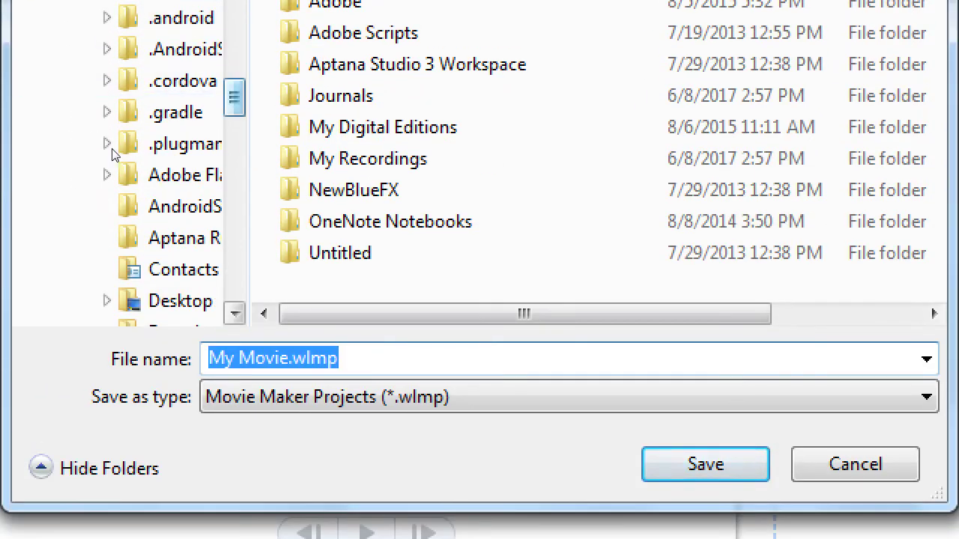
scroll(118, 101, "down", 10)
scroll(118, 213, "down", 5)
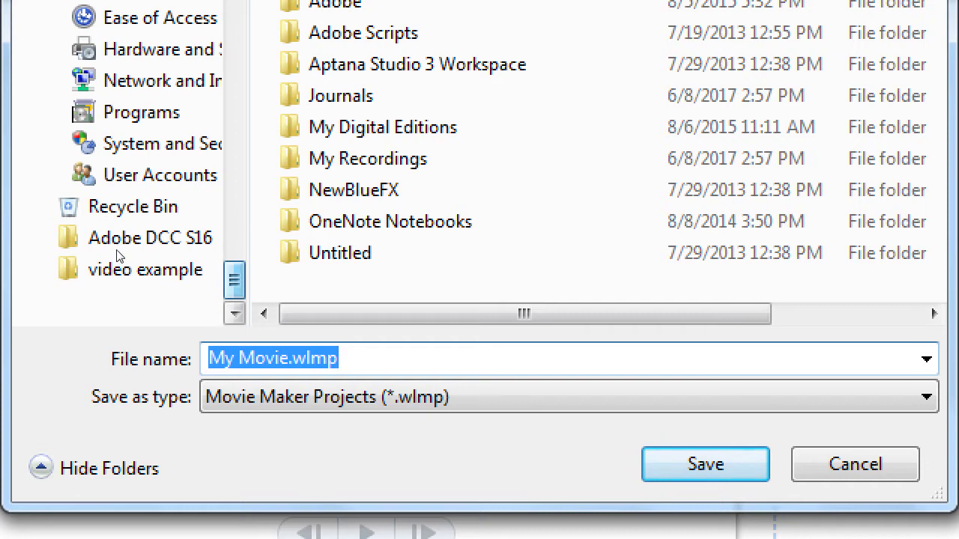
left_click(90, 256)
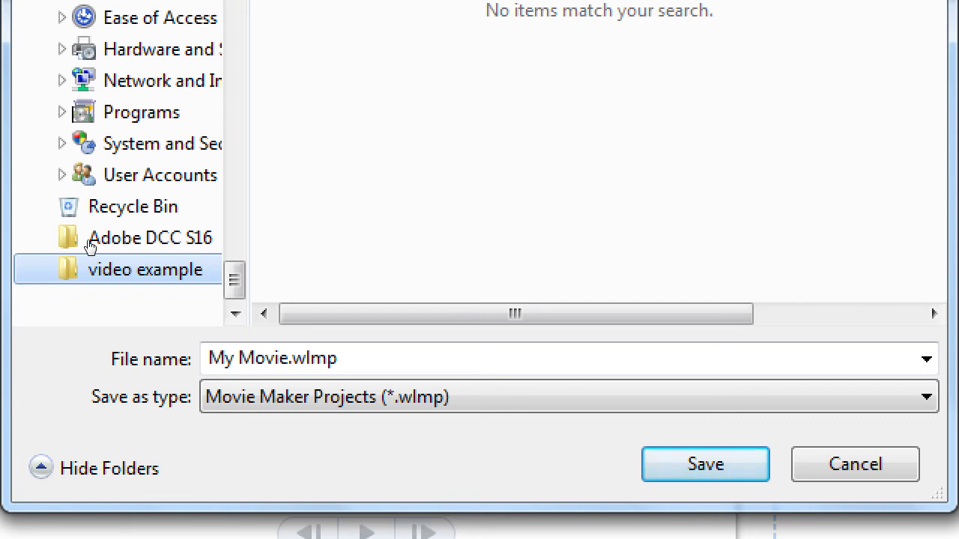
left_click(142, 270)
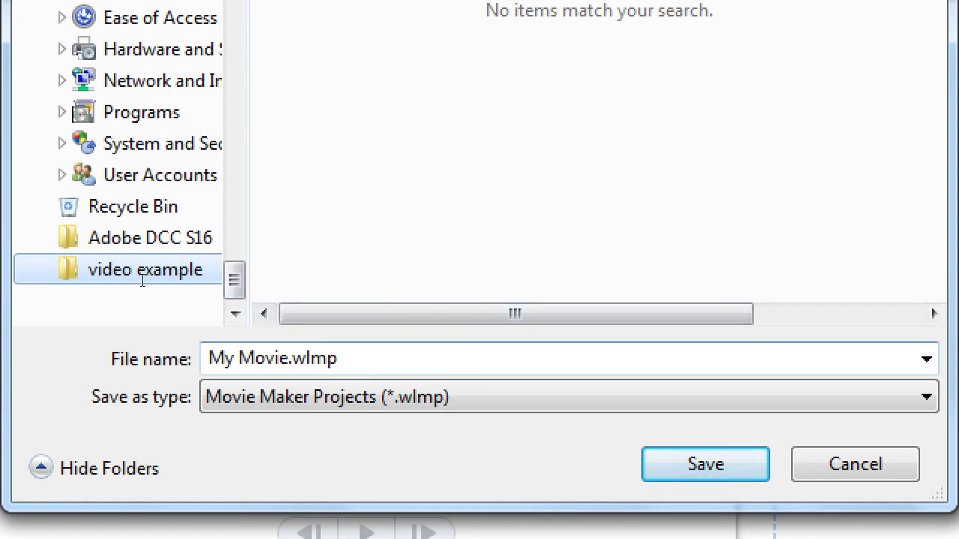
- Name the project file My Video.wlmp and save it in the video example folder
key("End")
key("Left")
key("Left")
key("Left")
key("Left")
key("Left")
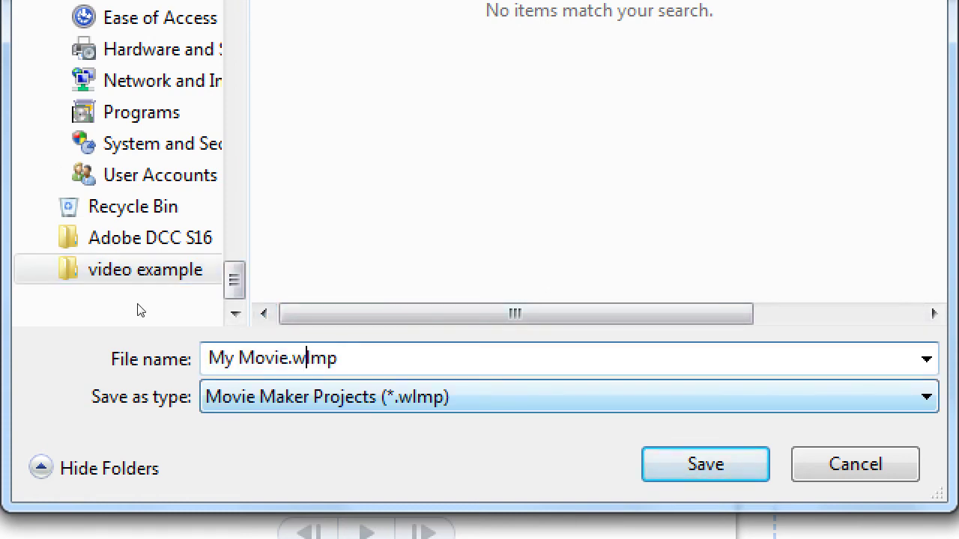
key("BackSpace")
key("BackSpace")
key("BackSpace")
key("BackSpace")
key("BackSpace")
type("Video")
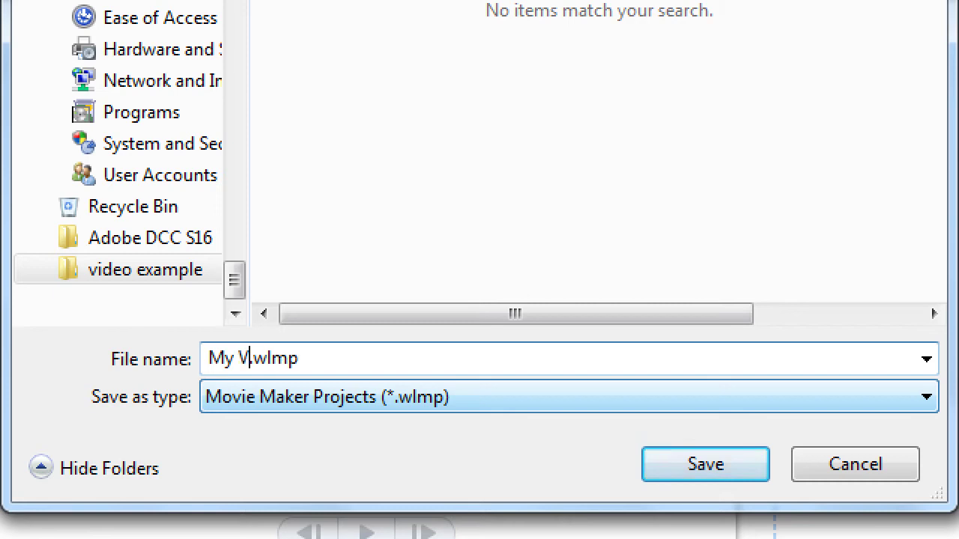
key("Return")
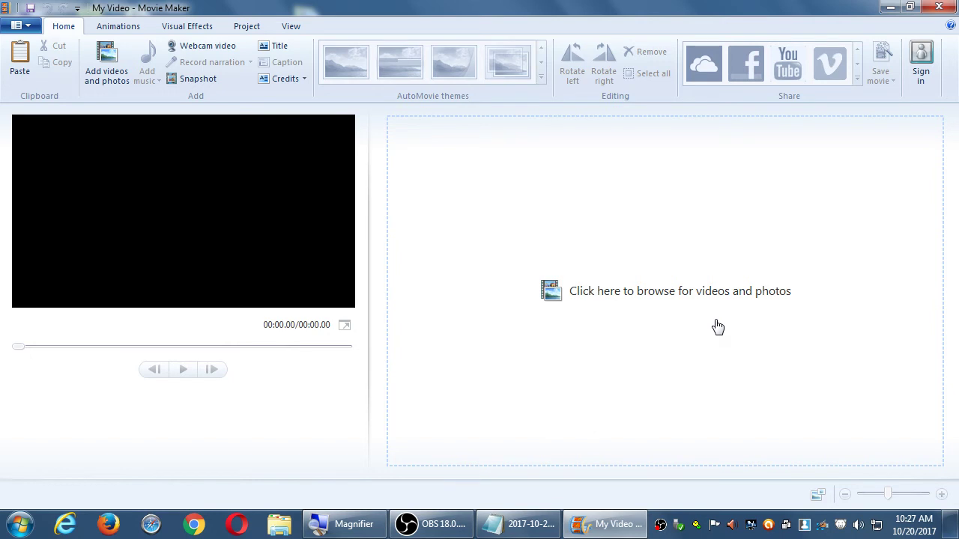
- Add video.mp4 from the video example folder to the empty movie project
left_click(600, 294)
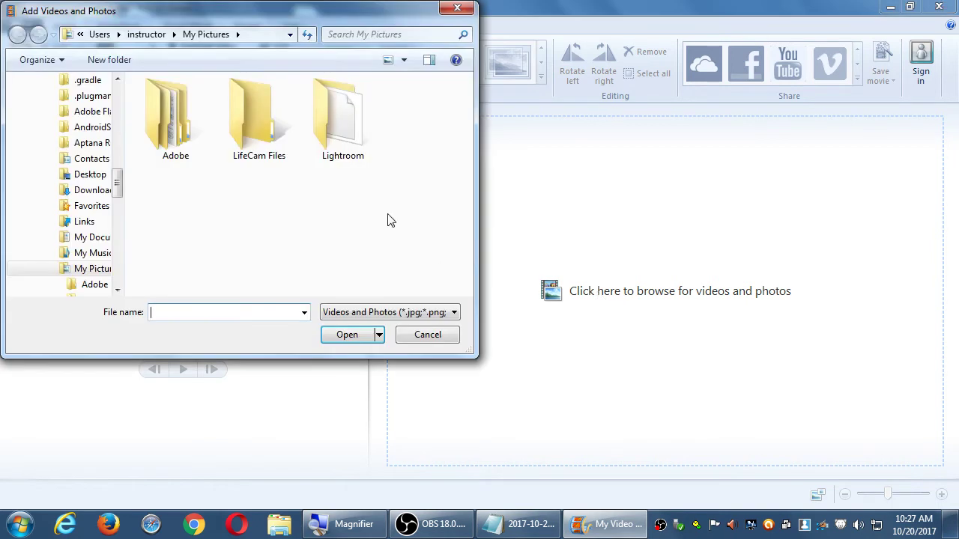
left_click_drag(117, 183, 117, 270)
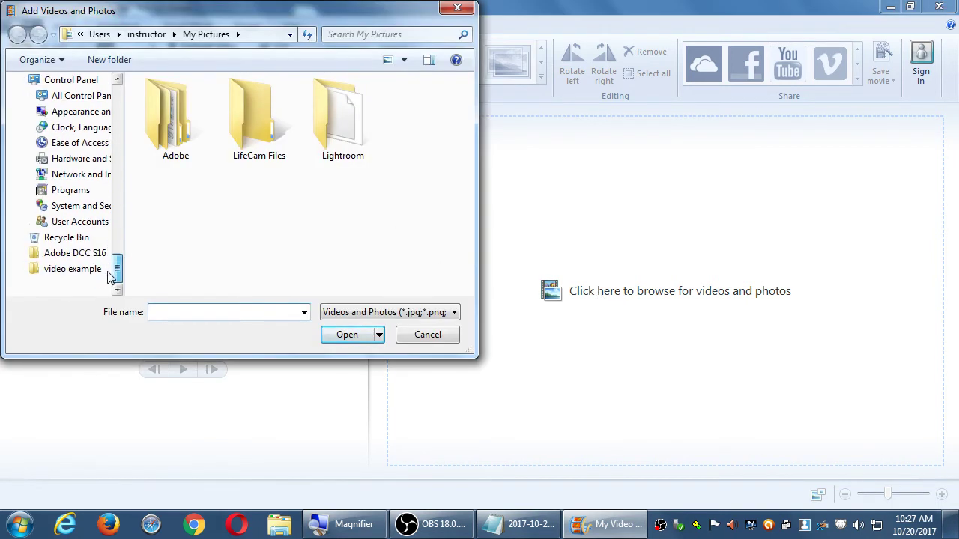
left_click(71, 271)
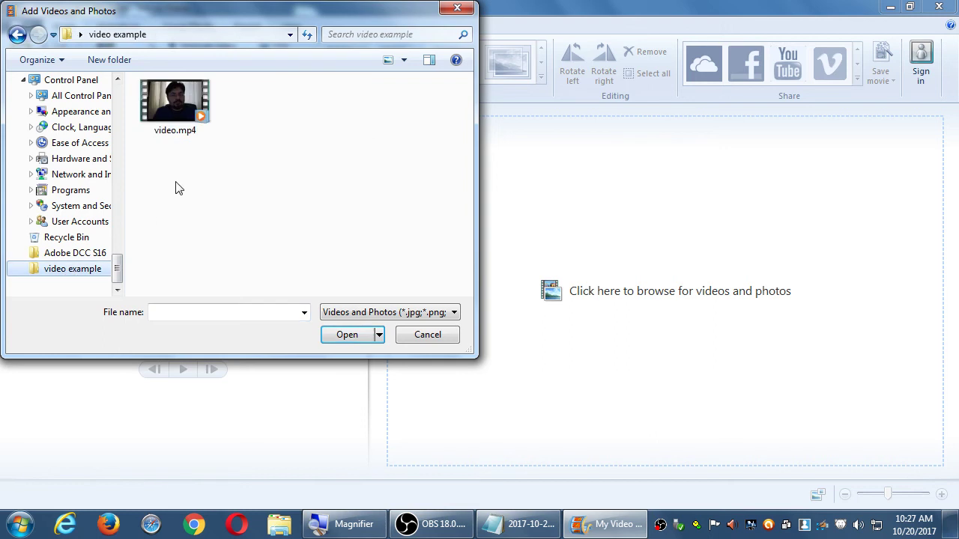
left_click(154, 94)
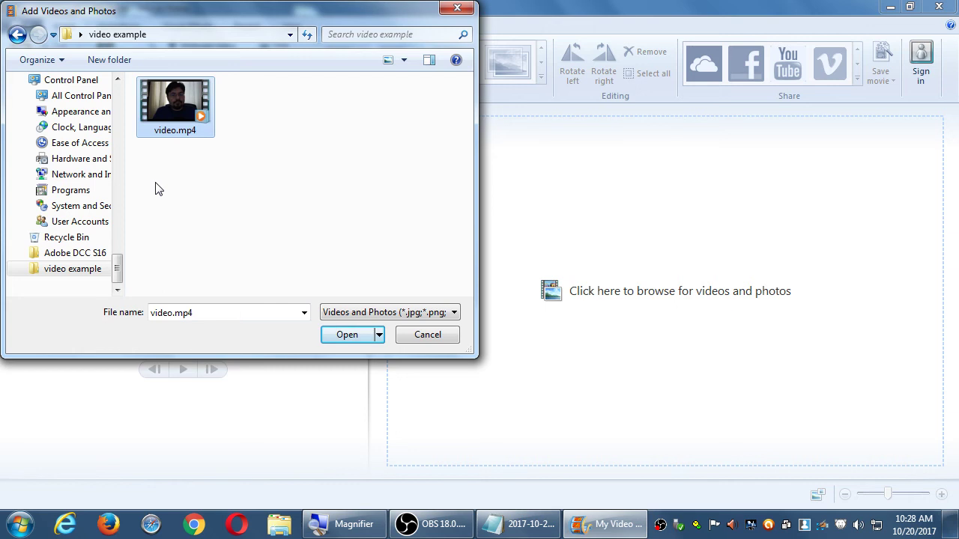
key("Return")
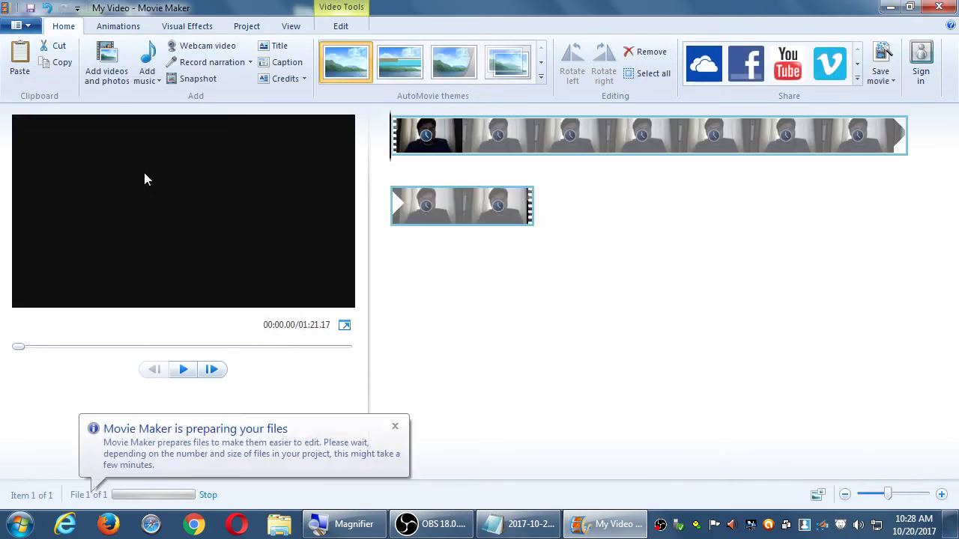